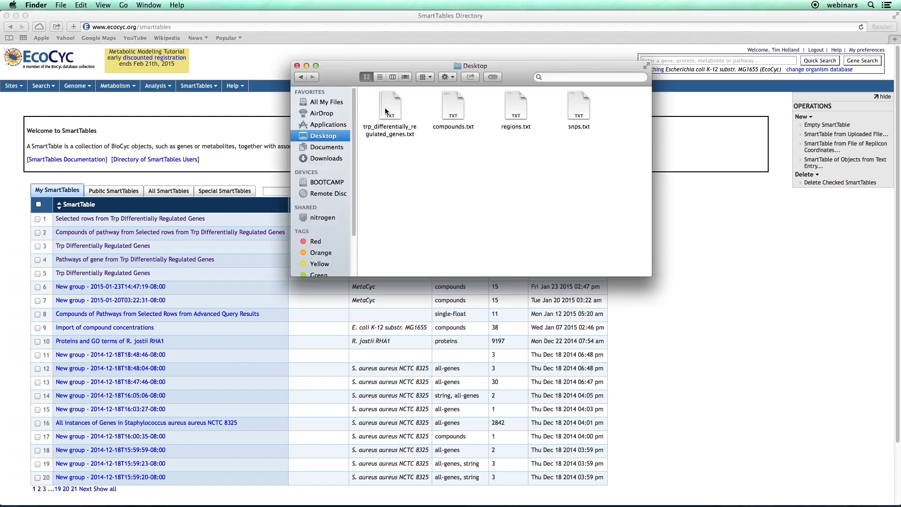
# Open trp_differentially_regulated_genes.txt from the Desktop, review its gene list, and return to Safari.
pyautogui.doubleClick(385, 108)
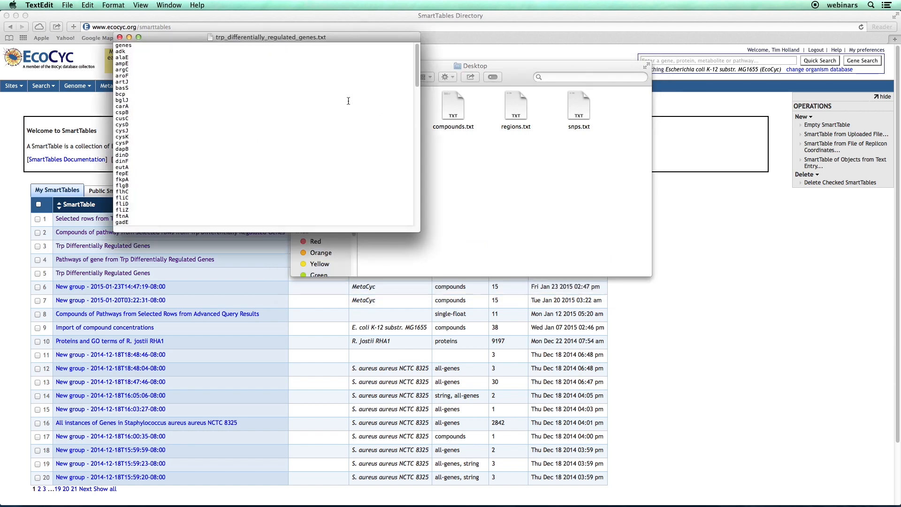
pyautogui.scroll(-6, 228, 97)
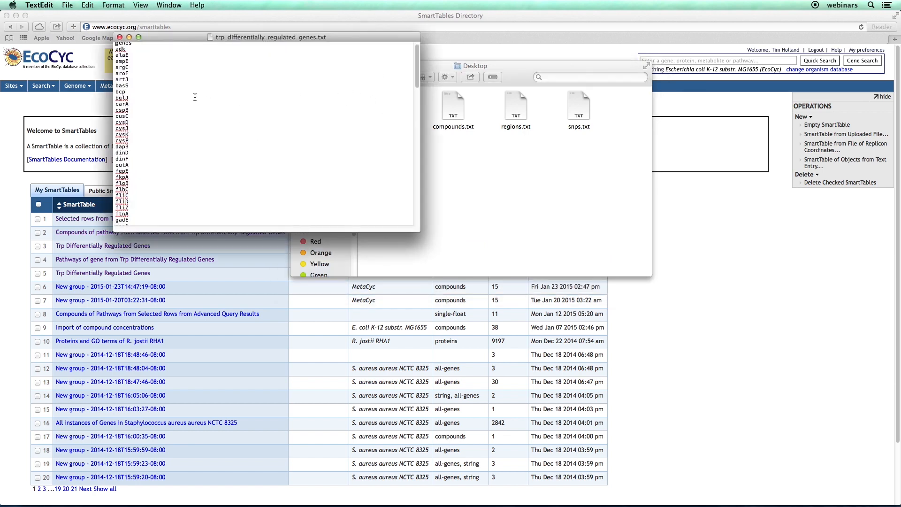
pyautogui.scroll(2, 175, 111)
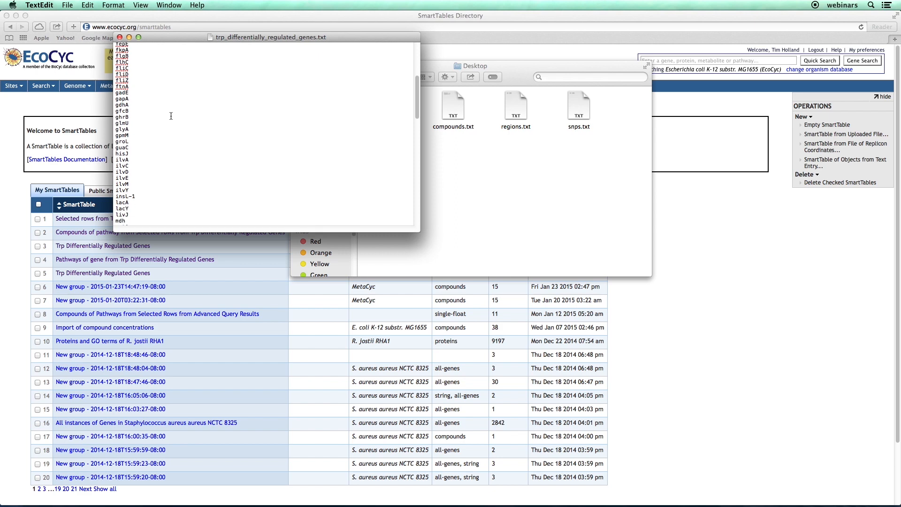
pyautogui.scroll(5, 204, 114)
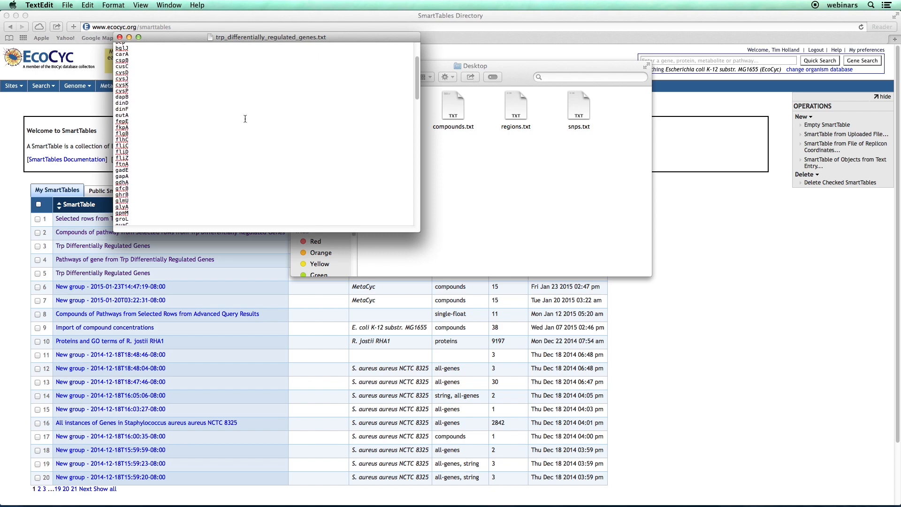
pyautogui.press('super+Tab')
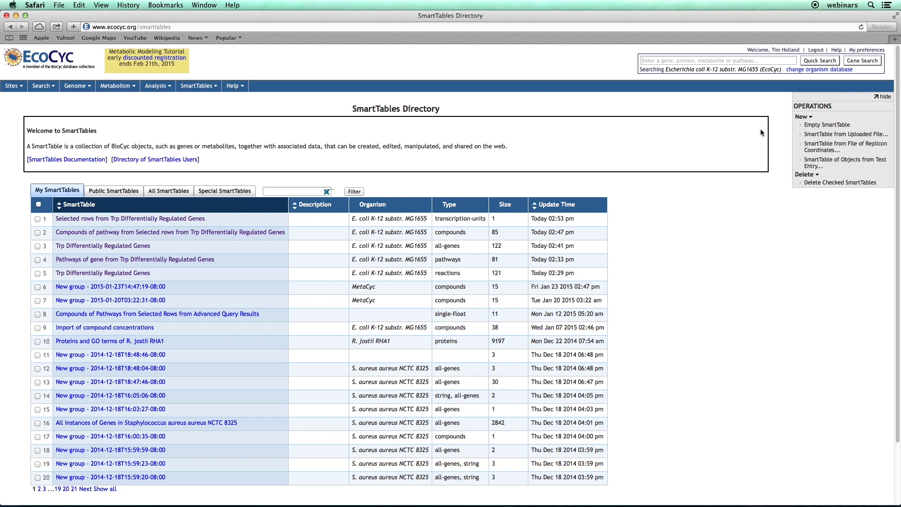
# Create a SmartTable by uploading trp_differentially_regulated_genes.txt, making gene objects and treating the first line as column headers.
pyautogui.click(793, 139)
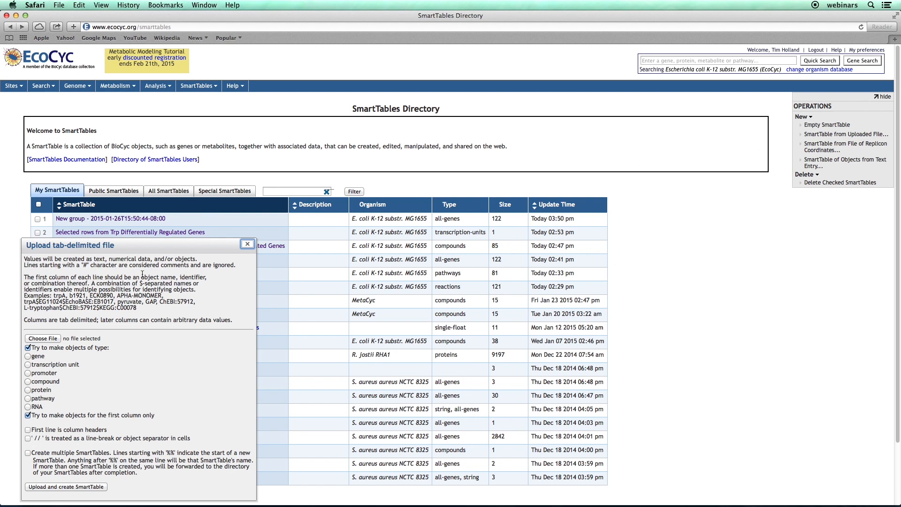
pyautogui.click(43, 338)
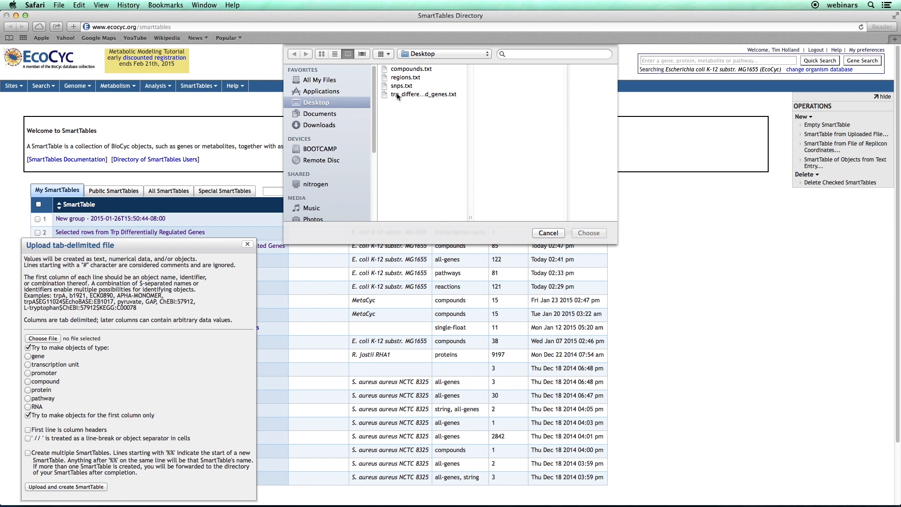
pyautogui.doubleClick(397, 95)
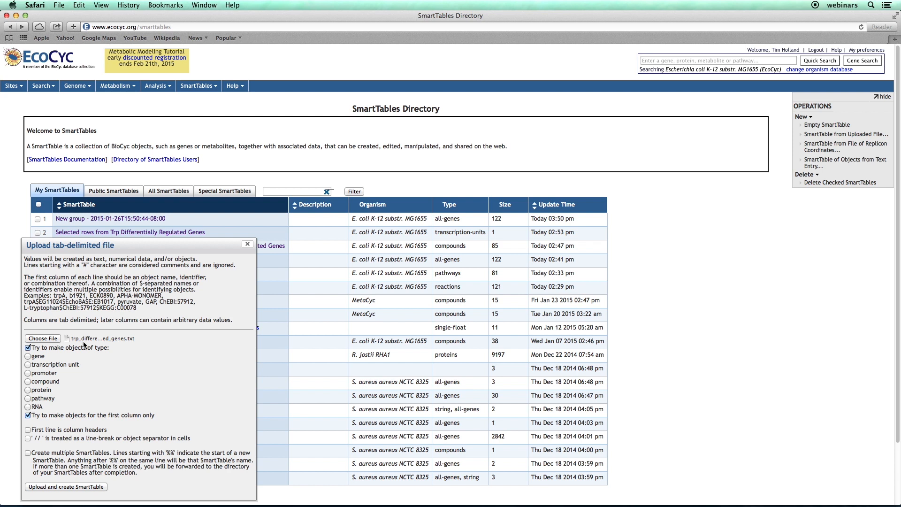
pyautogui.click(28, 356)
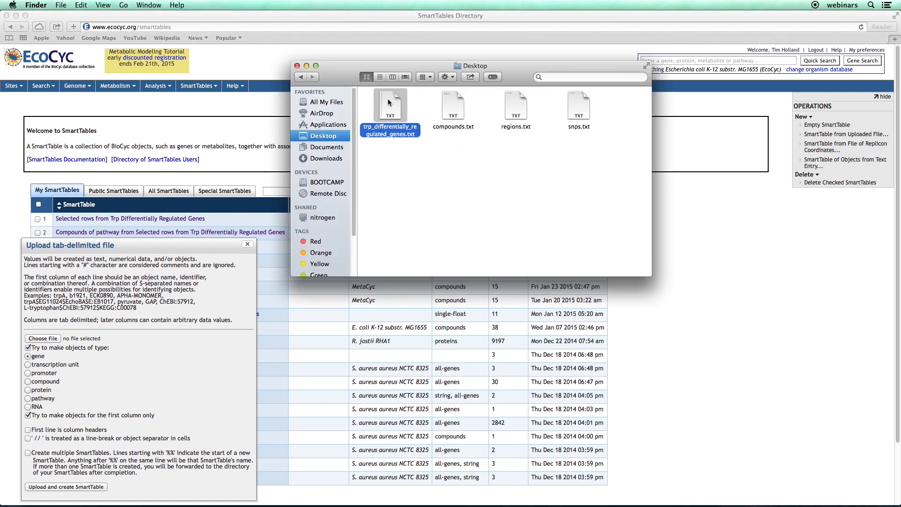
pyautogui.doubleClick(388, 103)
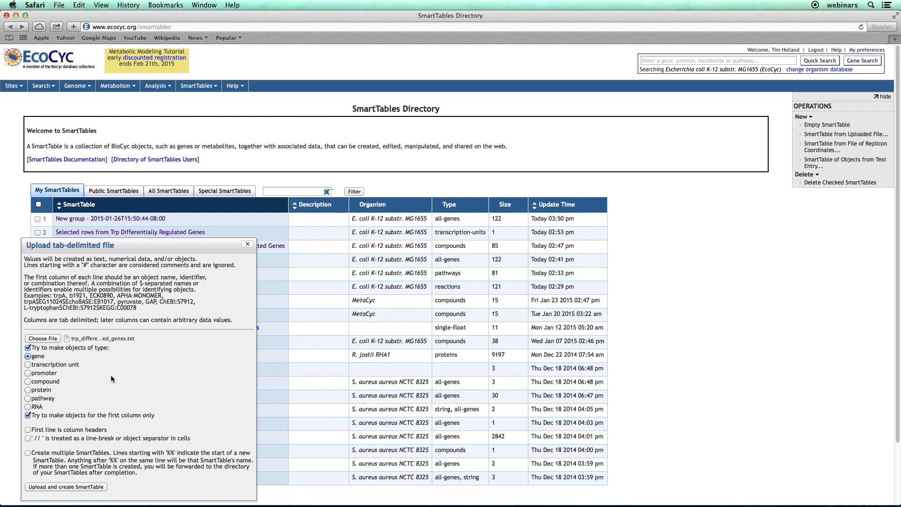
pyautogui.click(28, 429)
pyautogui.click(76, 488)
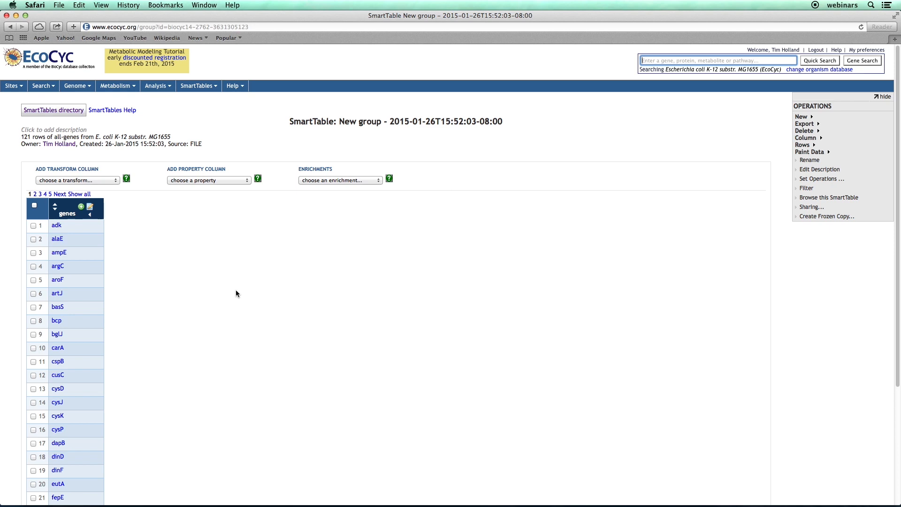
# Switch to Finder, open compounds.txt to examine its compound names and formulas, and return to Safari.
pyautogui.press('super+Tab')
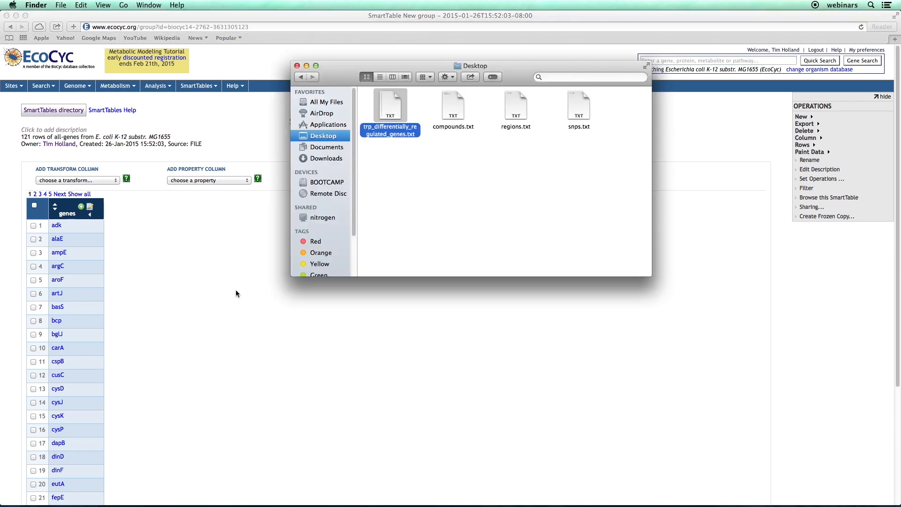
pyautogui.doubleClick(448, 111)
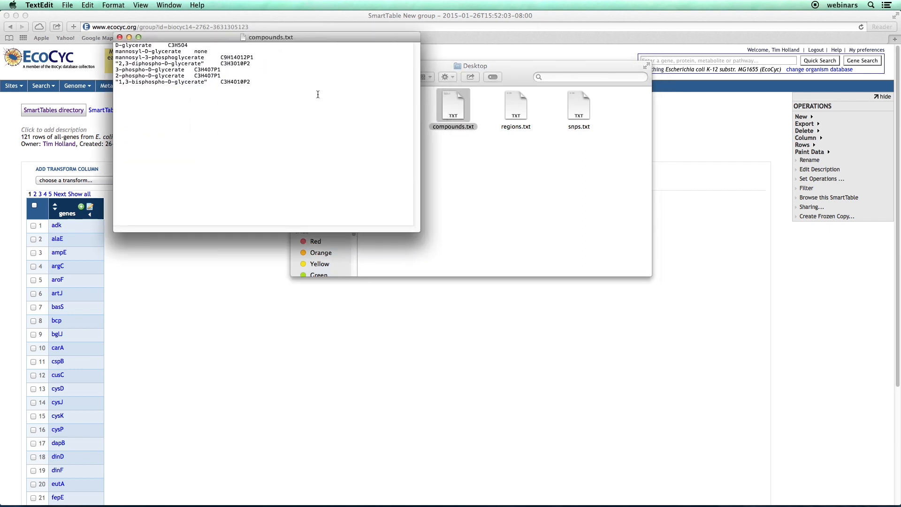
pyautogui.click(126, 45)
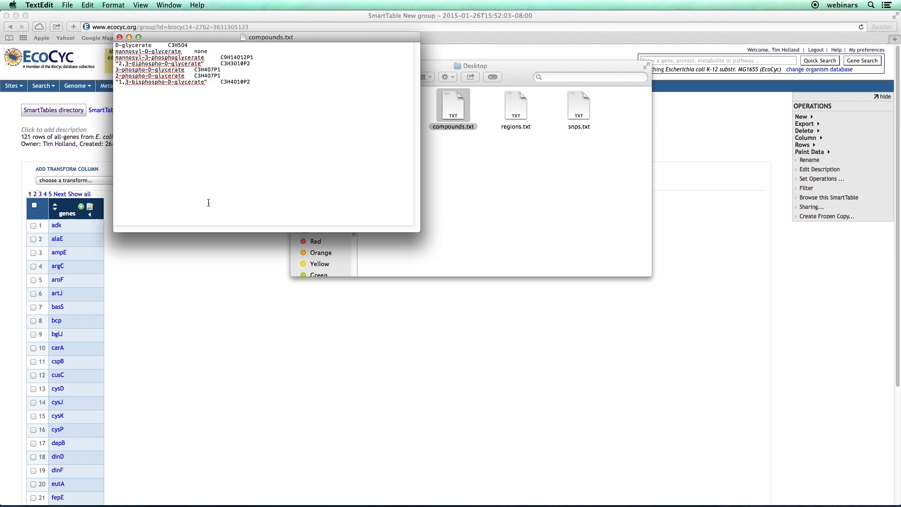
pyautogui.click(221, 258)
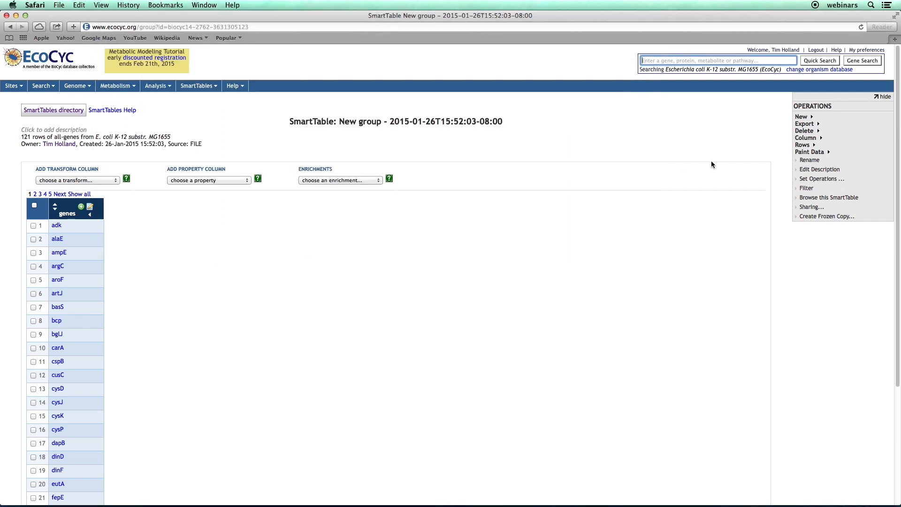
# Create a SmartTable by uploading compounds.txt, making compound objects for the first column only.
pyautogui.click(801, 116)
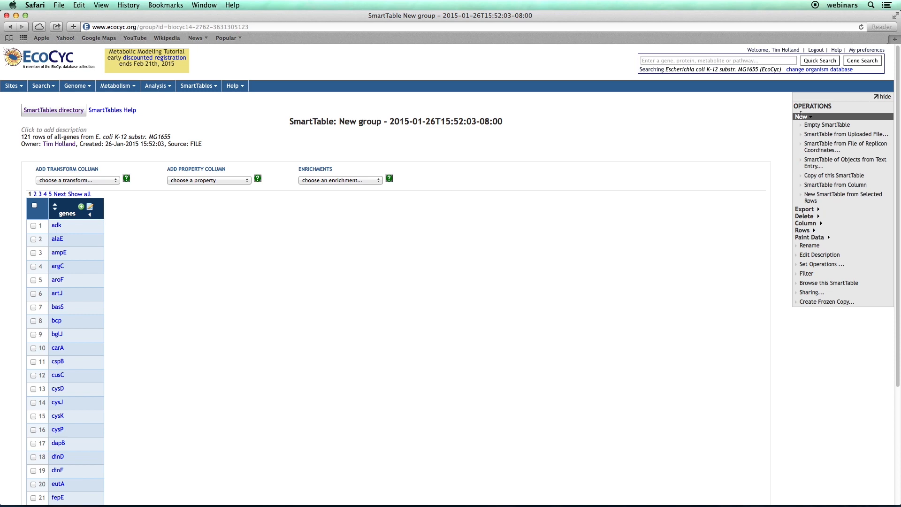
pyautogui.click(803, 138)
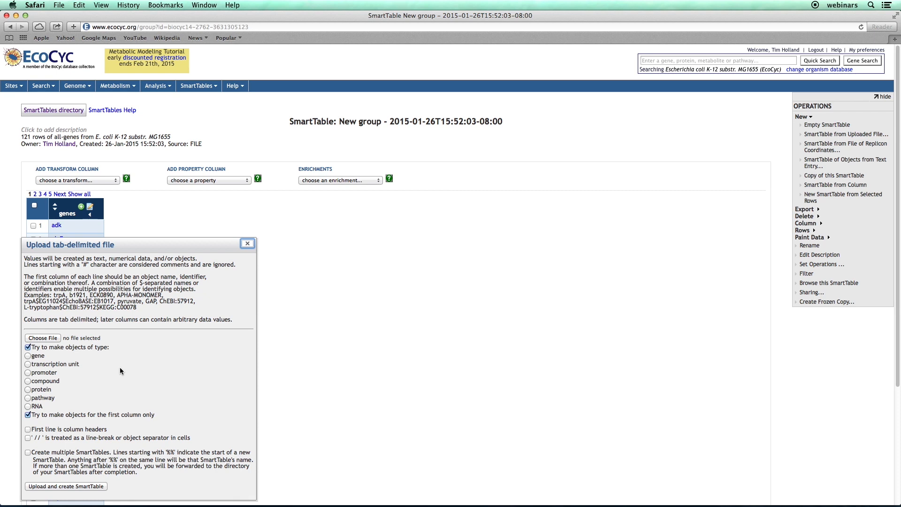
pyautogui.click(29, 381)
pyautogui.click(42, 338)
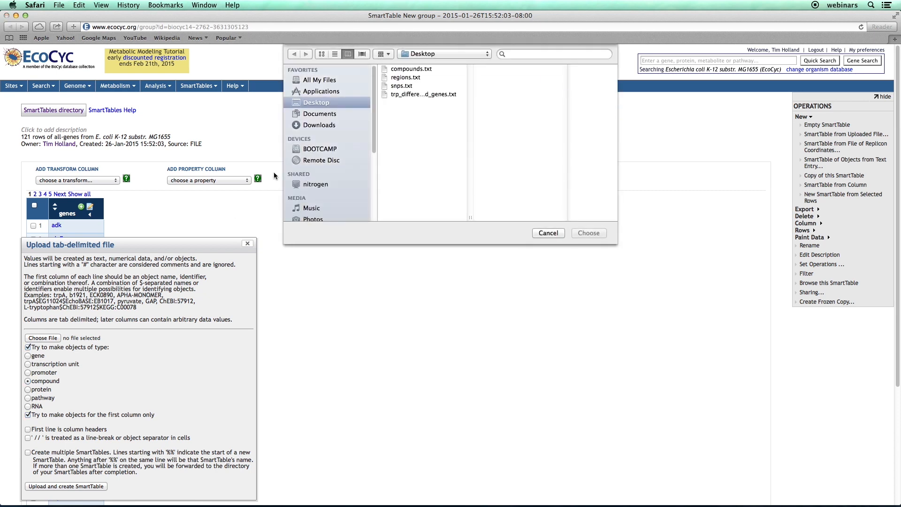
pyautogui.doubleClick(387, 68)
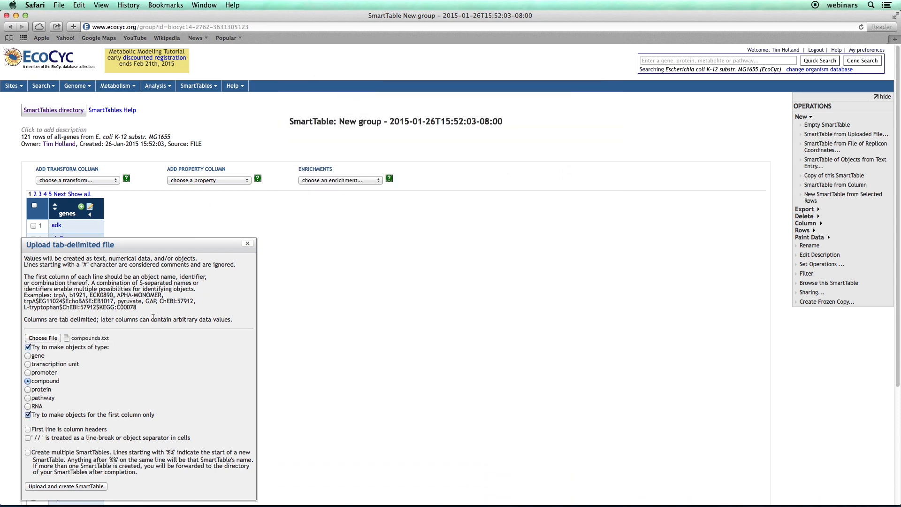
pyautogui.click(66, 487)
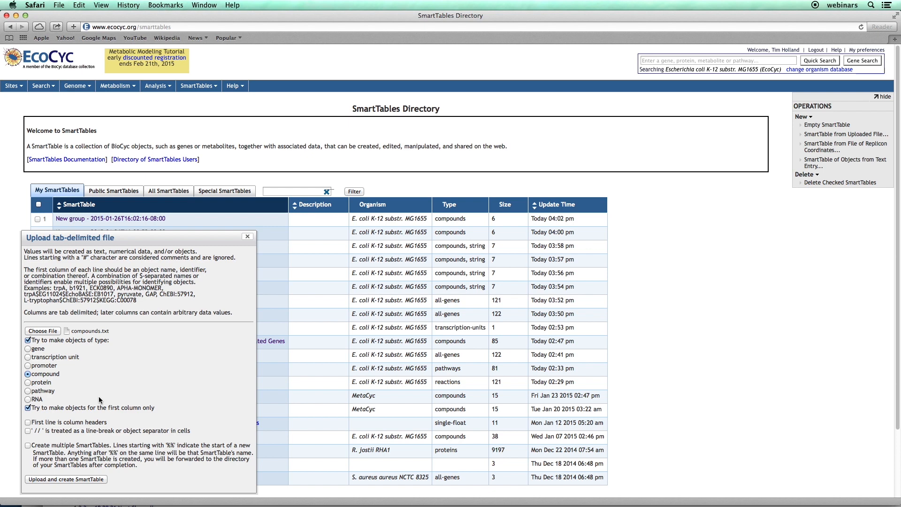
pyautogui.click(65, 479)
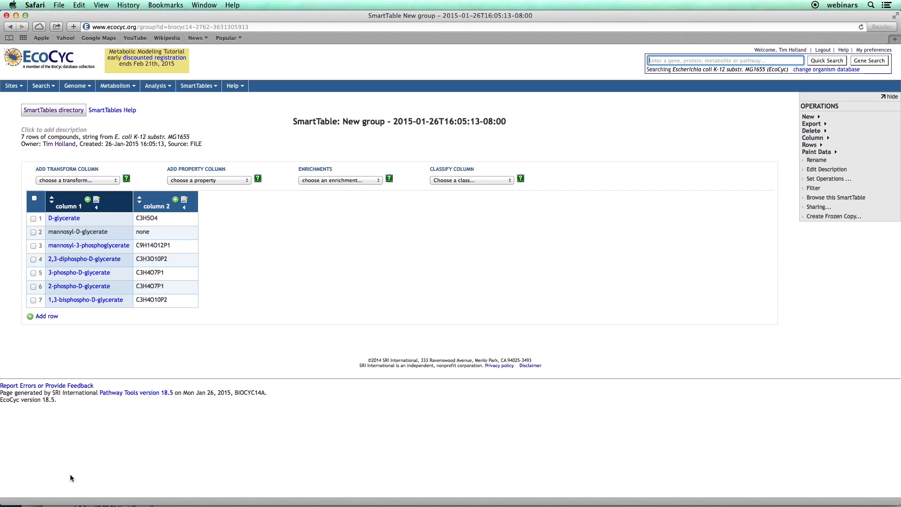
# Delete the mannosyl-D-glycerate row from the compounds SmartTable.
pyautogui.click(33, 233)
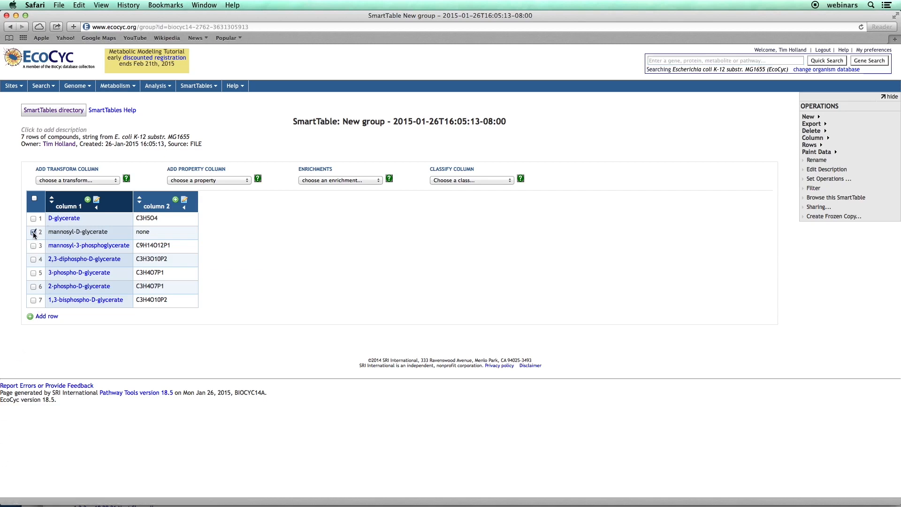
pyautogui.click(813, 129)
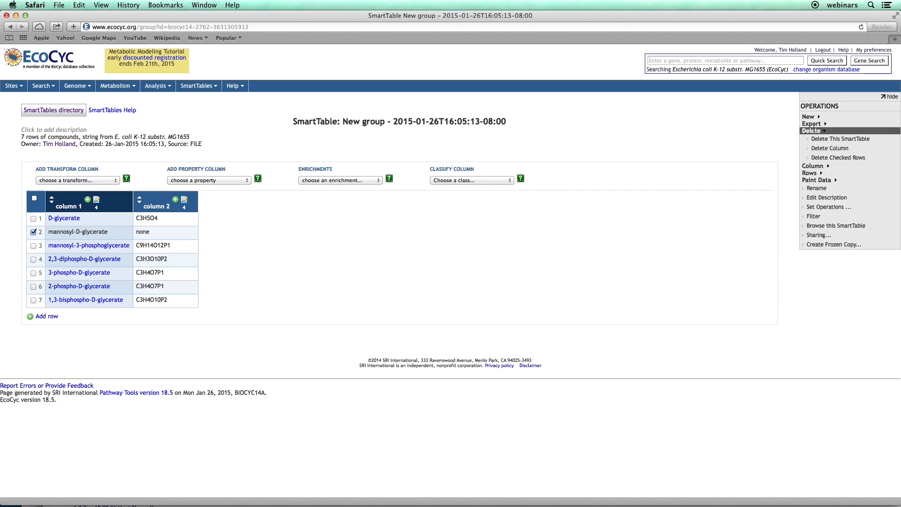
pyautogui.click(834, 157)
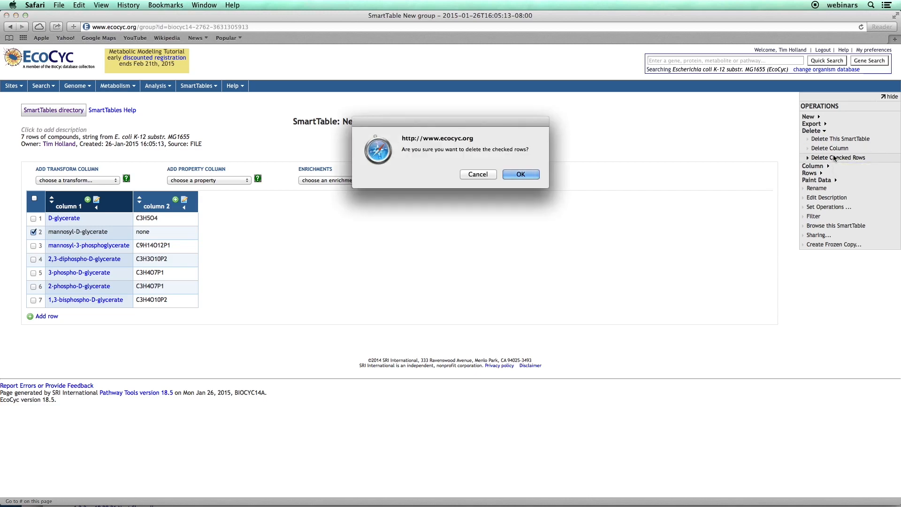
pyautogui.click(526, 176)
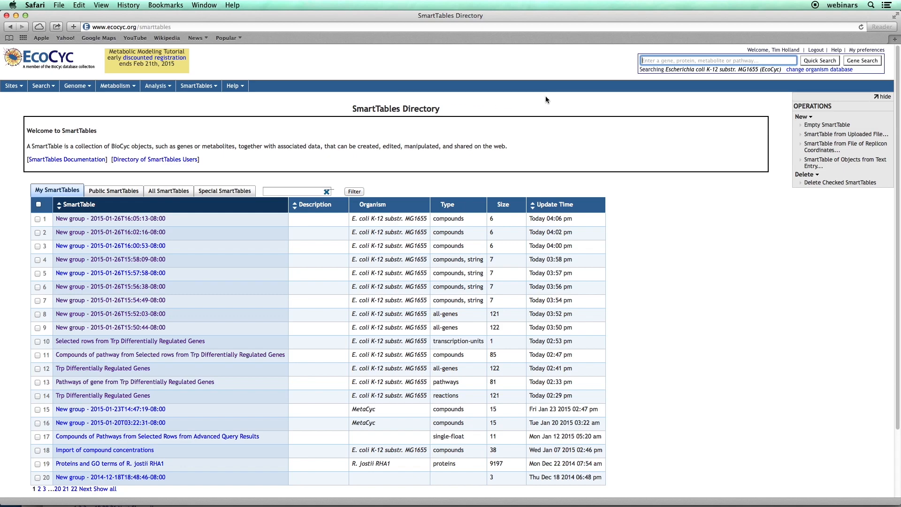
# Create a SmartTable of replicon regions from a coordinates file by uploading regions.txt and generating its columns.
pyautogui.click(832, 151)
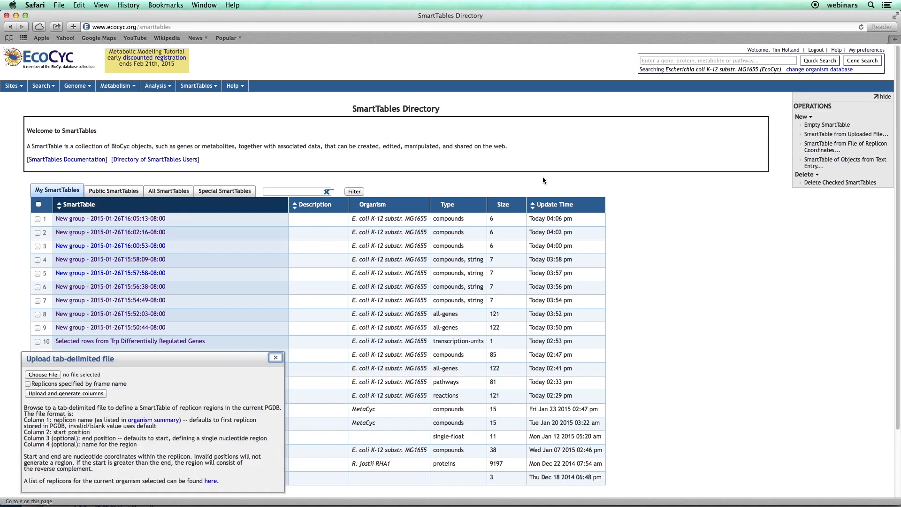
pyautogui.moveTo(230, 357); pyautogui.dragTo(379, 203)
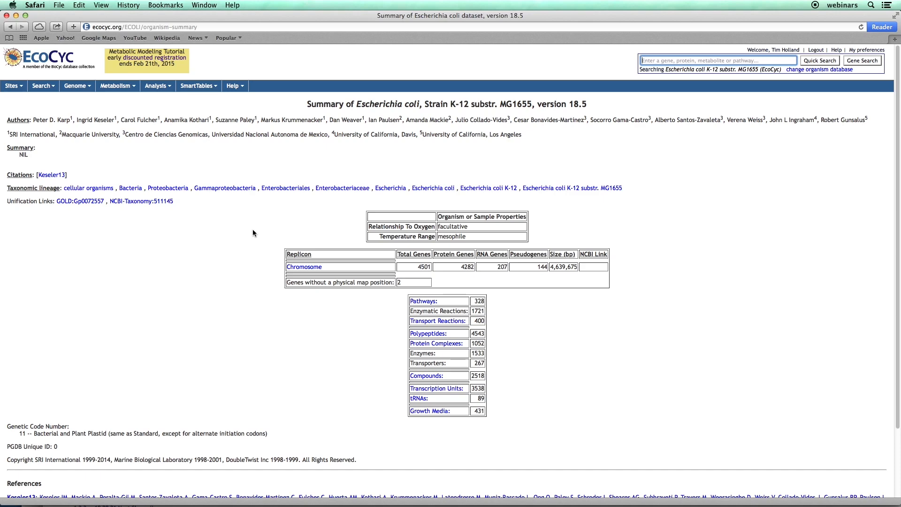
pyautogui.press('super+Tab')
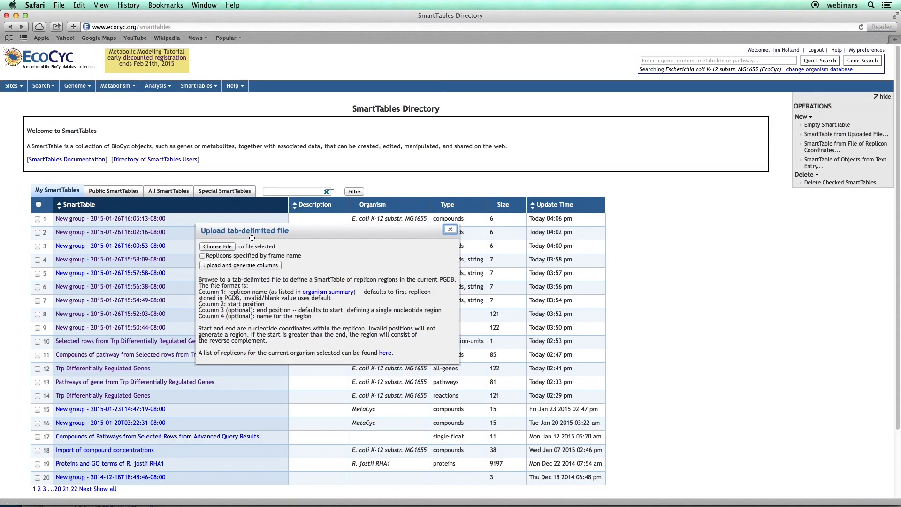
pyautogui.click(226, 247)
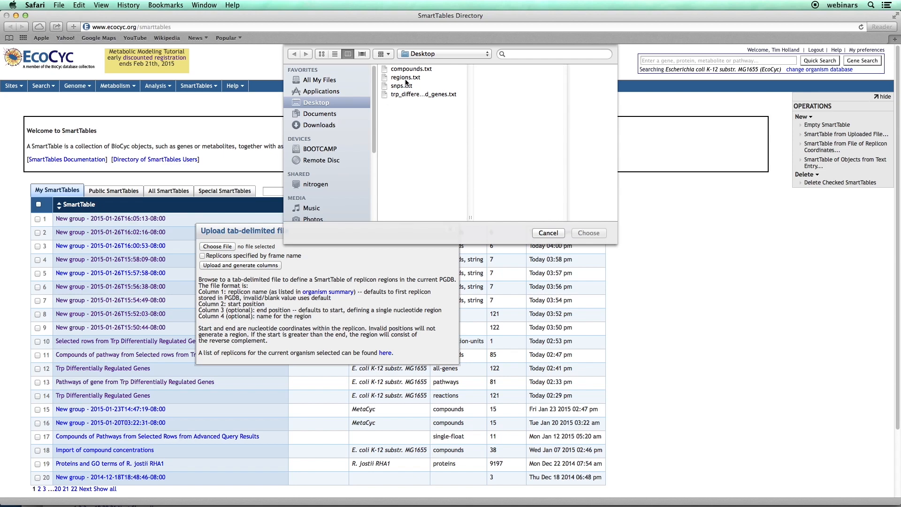
pyautogui.doubleClick(405, 78)
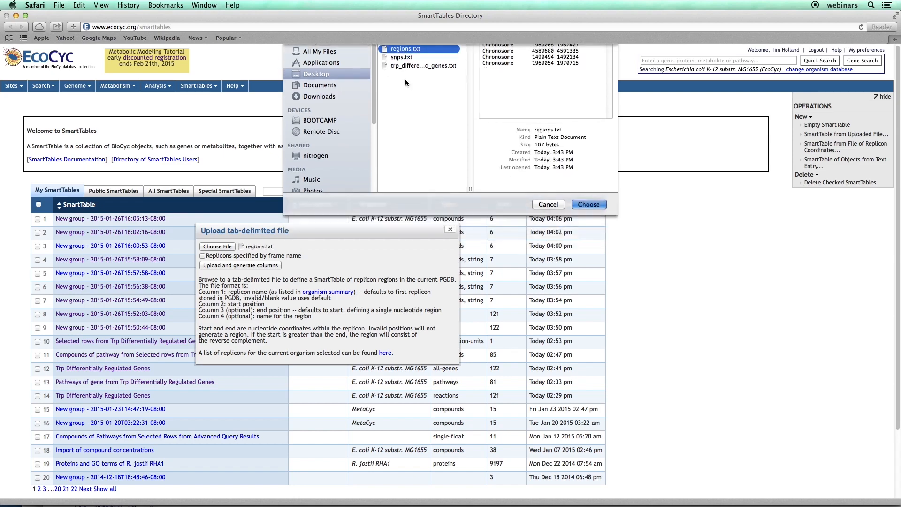
pyautogui.click(237, 269)
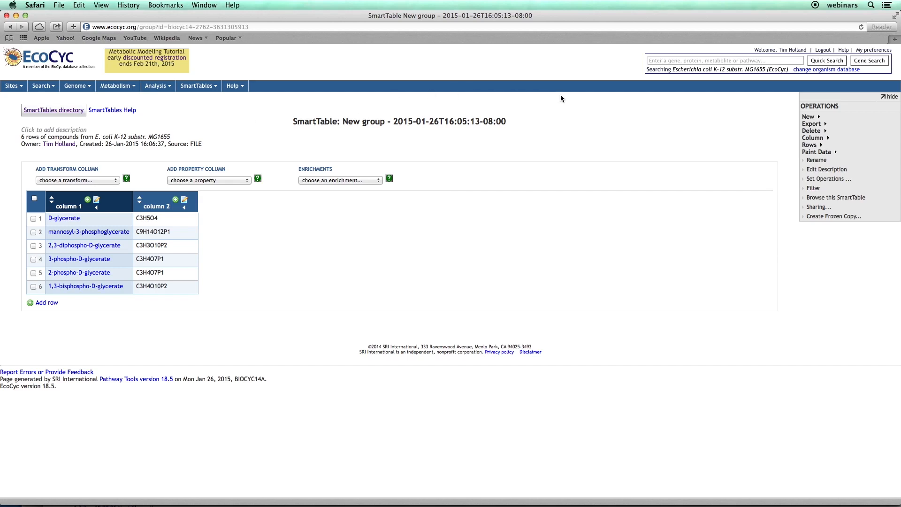
# Export the compounds SmartTable to a spreadsheet file with values as frame IDs, and switch to Finder.
pyautogui.click(805, 122)
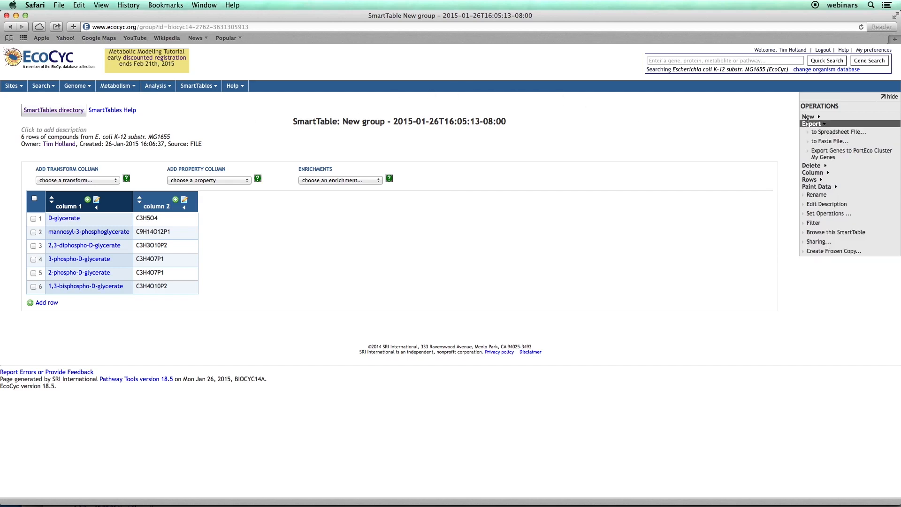
pyautogui.click(868, 134)
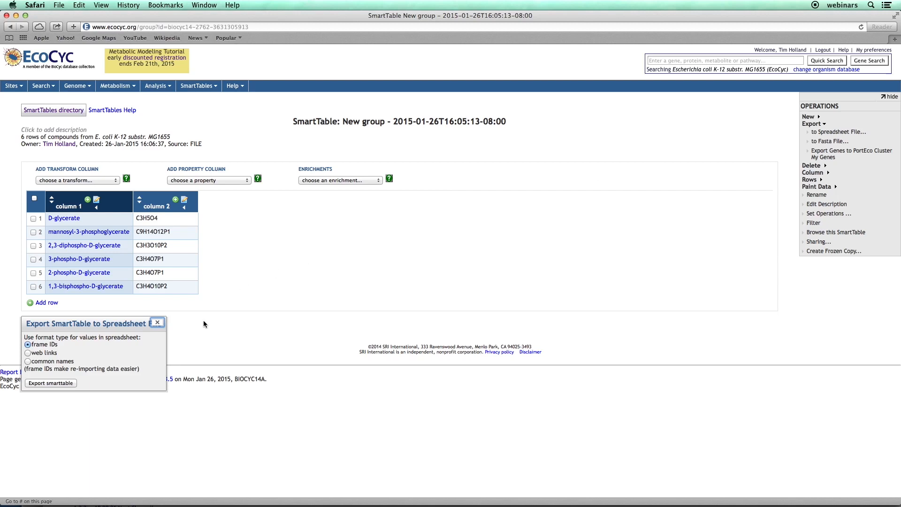
pyautogui.click(60, 382)
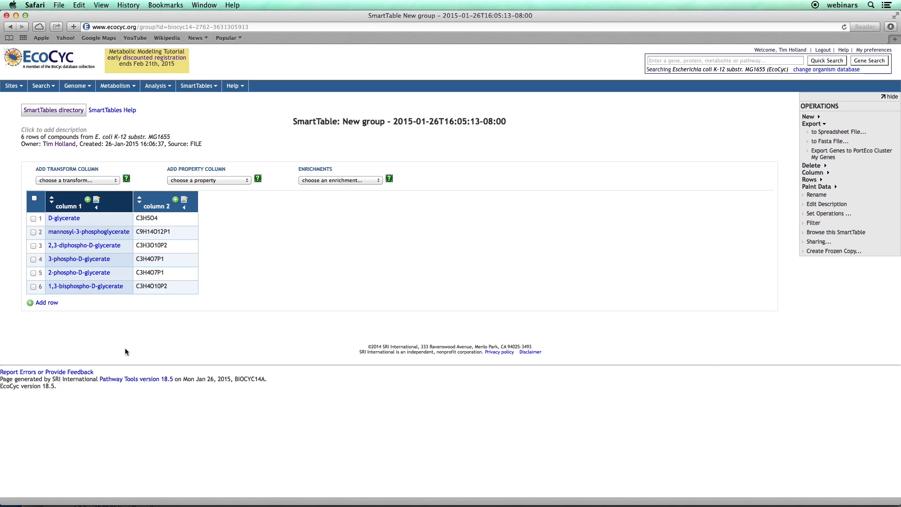
pyautogui.press('super+Tab')
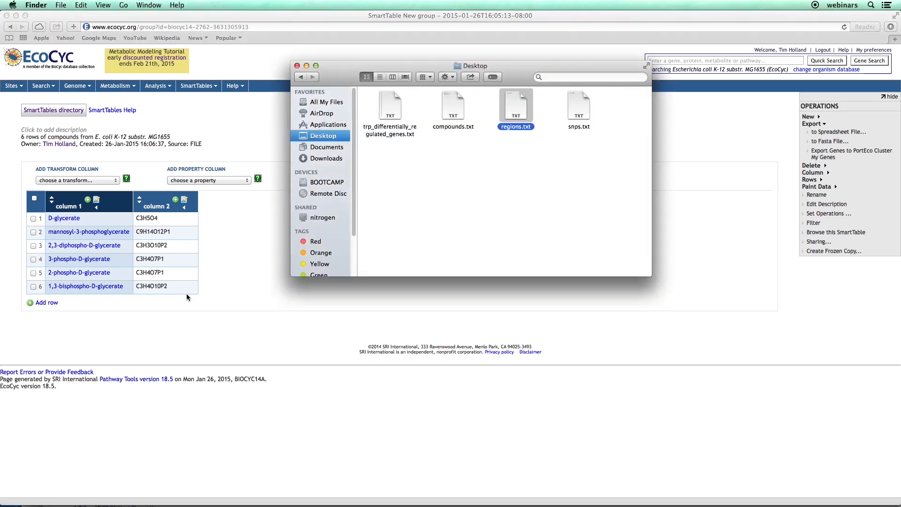
# Open the exported New_group .xls spreadsheet from the Downloads folder.
pyautogui.click(326, 158)
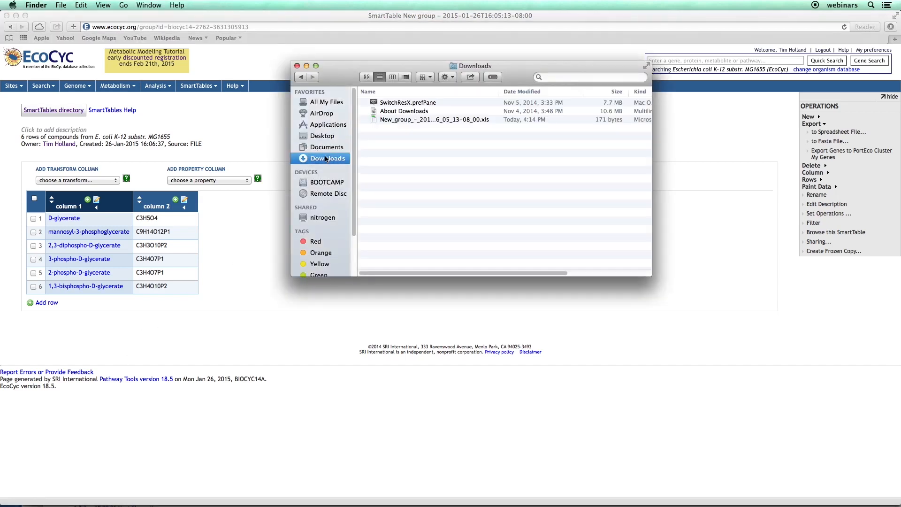
pyautogui.click(406, 119)
pyautogui.doubleClick(405, 121)
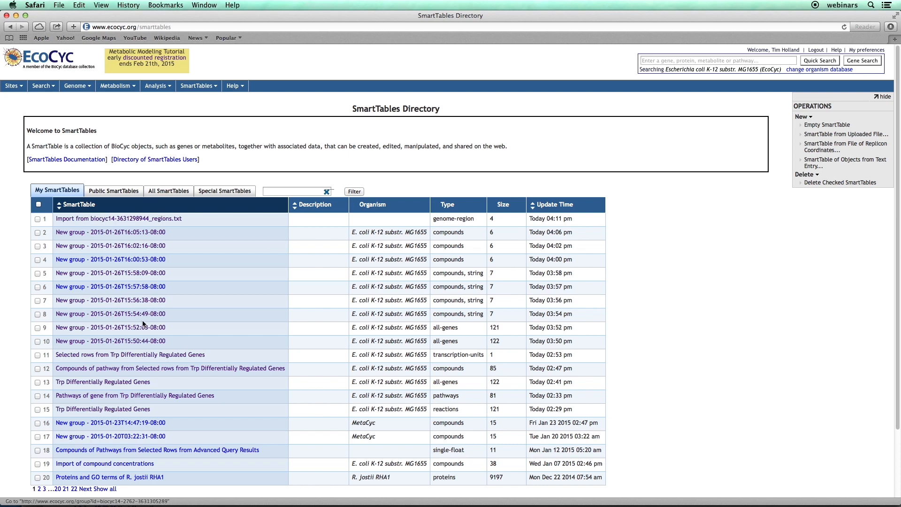
# Open the 122-row Trp Differentially Regulated Genes SmartTable and add a Sequence - DNA sequence property column.
pyautogui.click(125, 387)
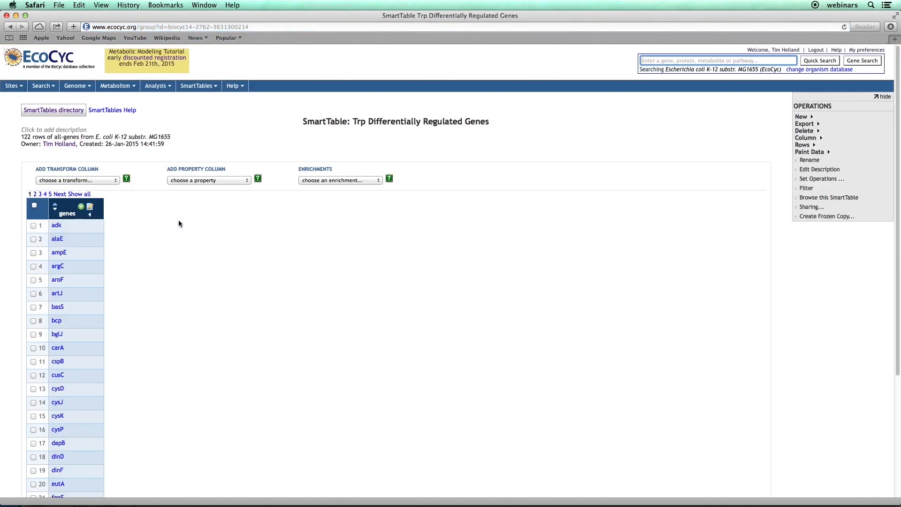
pyautogui.click(221, 182)
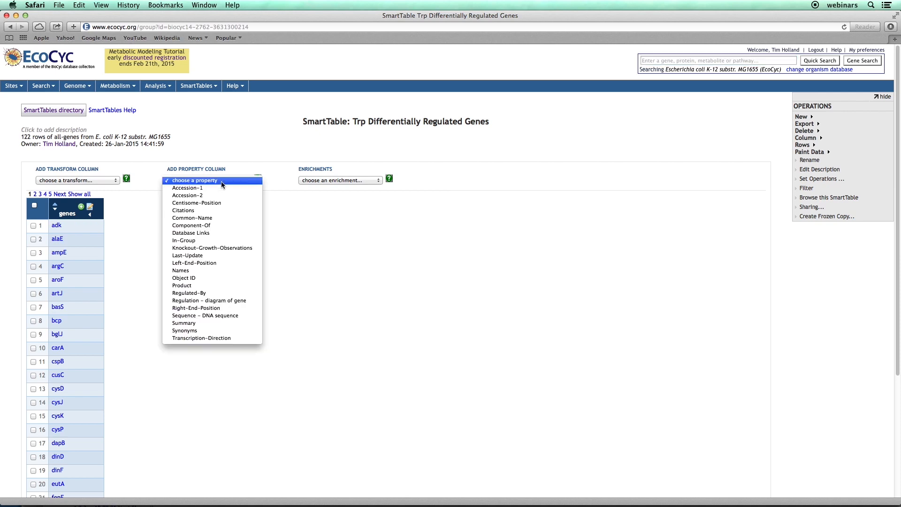
pyautogui.click(246, 316)
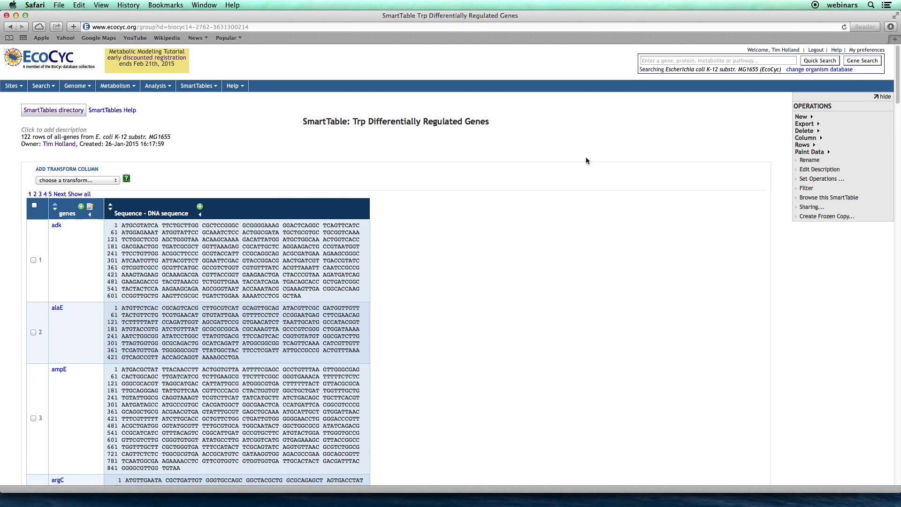
# Export the genes SmartTable to a FASTA file, using the selected column for sequences and the first column for comments.
pyautogui.click(841, 124)
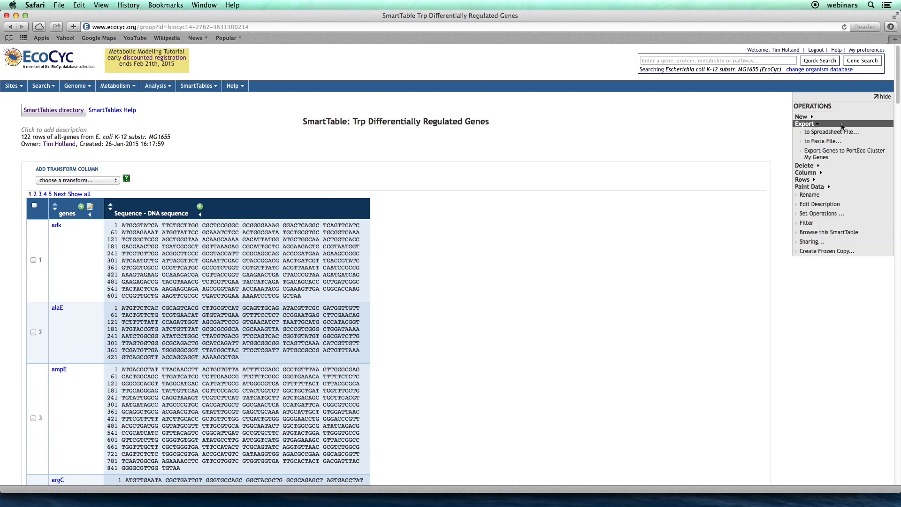
pyautogui.click(852, 145)
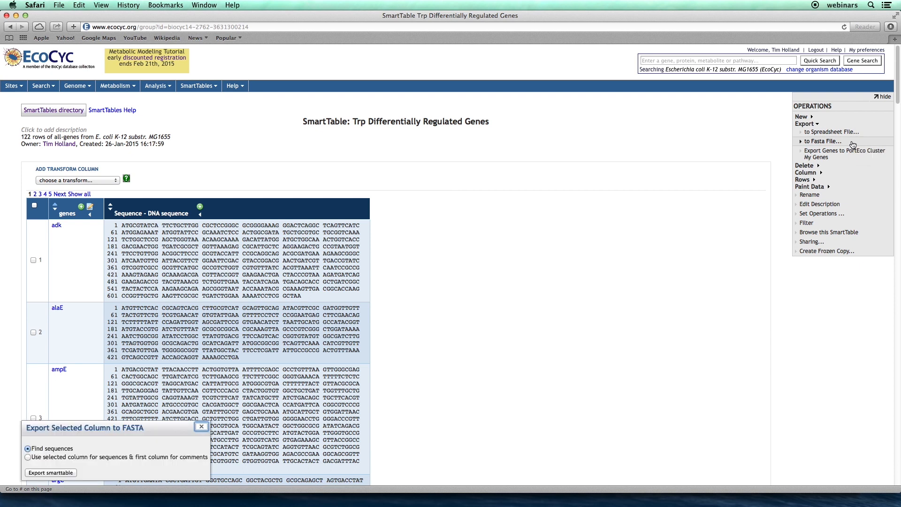
pyautogui.click(28, 458)
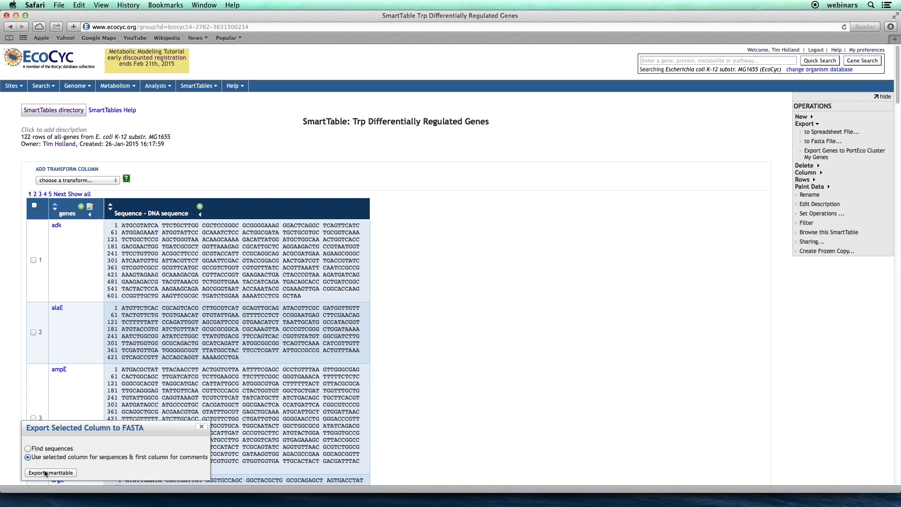
pyautogui.click(47, 473)
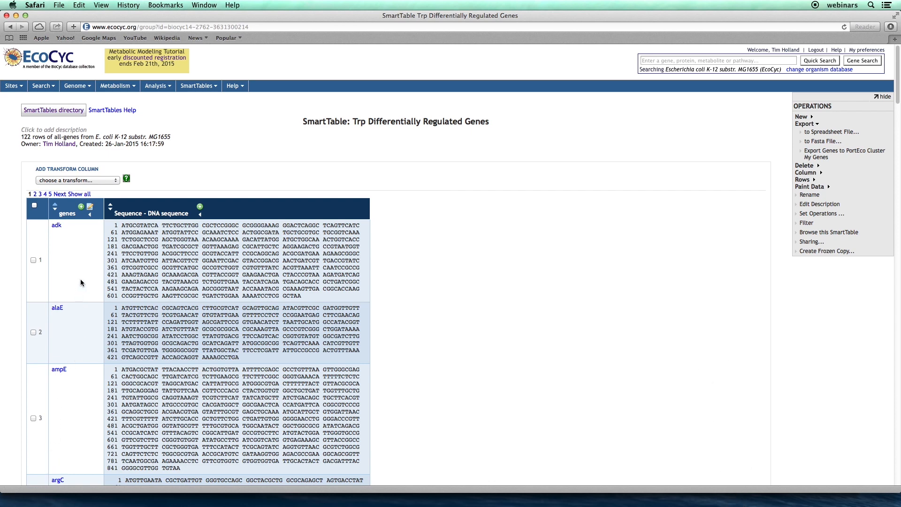
# Switch to TextEdit and examine the gene headers and DNA sequences in the exported Trp_Differentially_Regulated_Genes.fa file.
pyautogui.press('super+Tab')
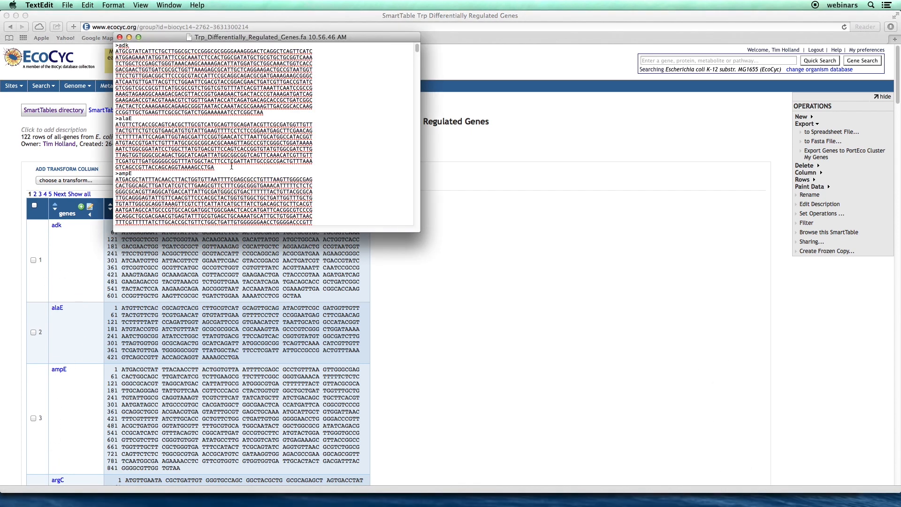
pyautogui.scroll(-5, 340, 152)
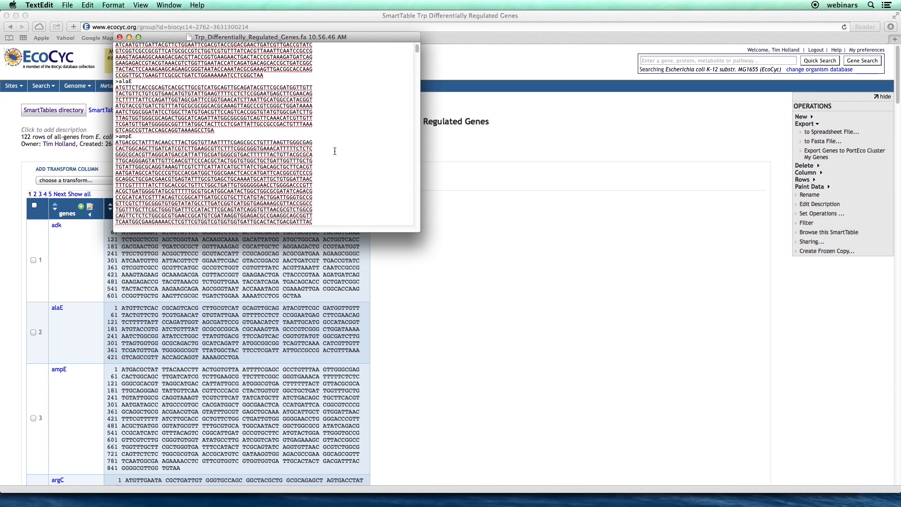
pyautogui.scroll(-3, 337, 152)
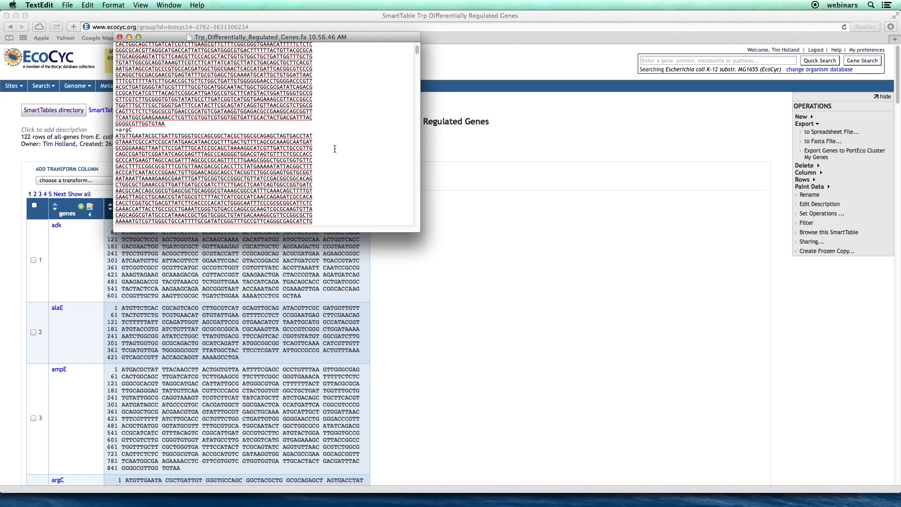
pyautogui.scroll(4, 335, 149)
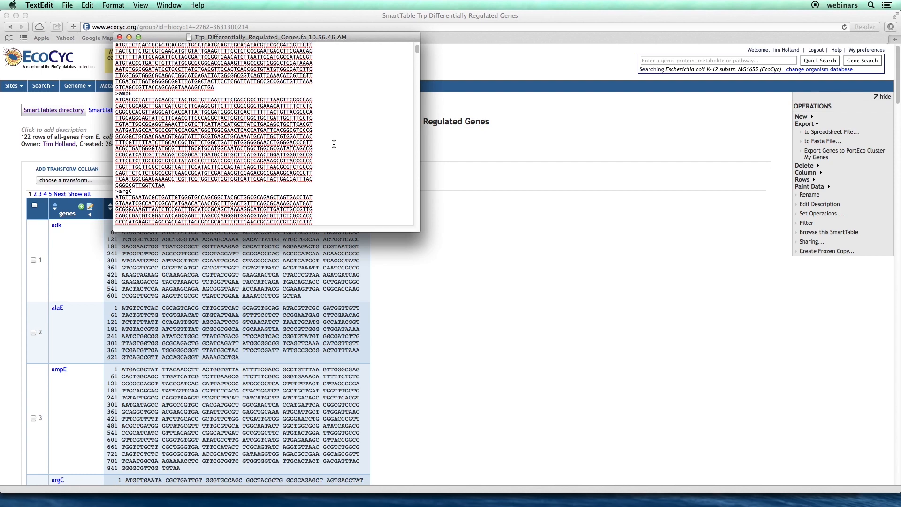
pyautogui.scroll(4, 330, 141)
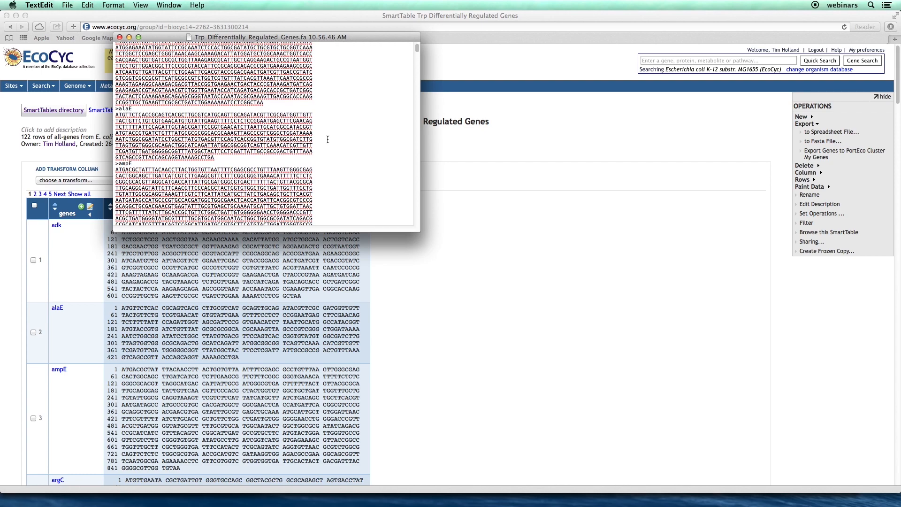